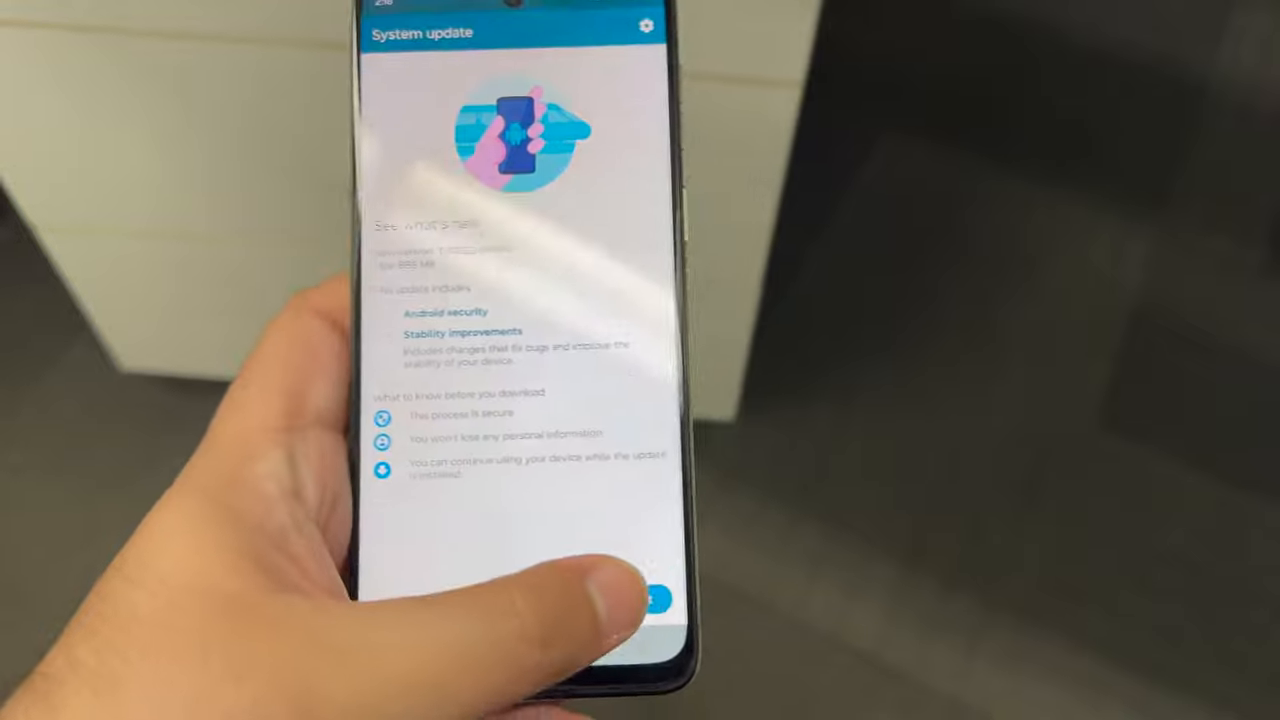
{"action": "left_click", "coordinate": [658, 665]}
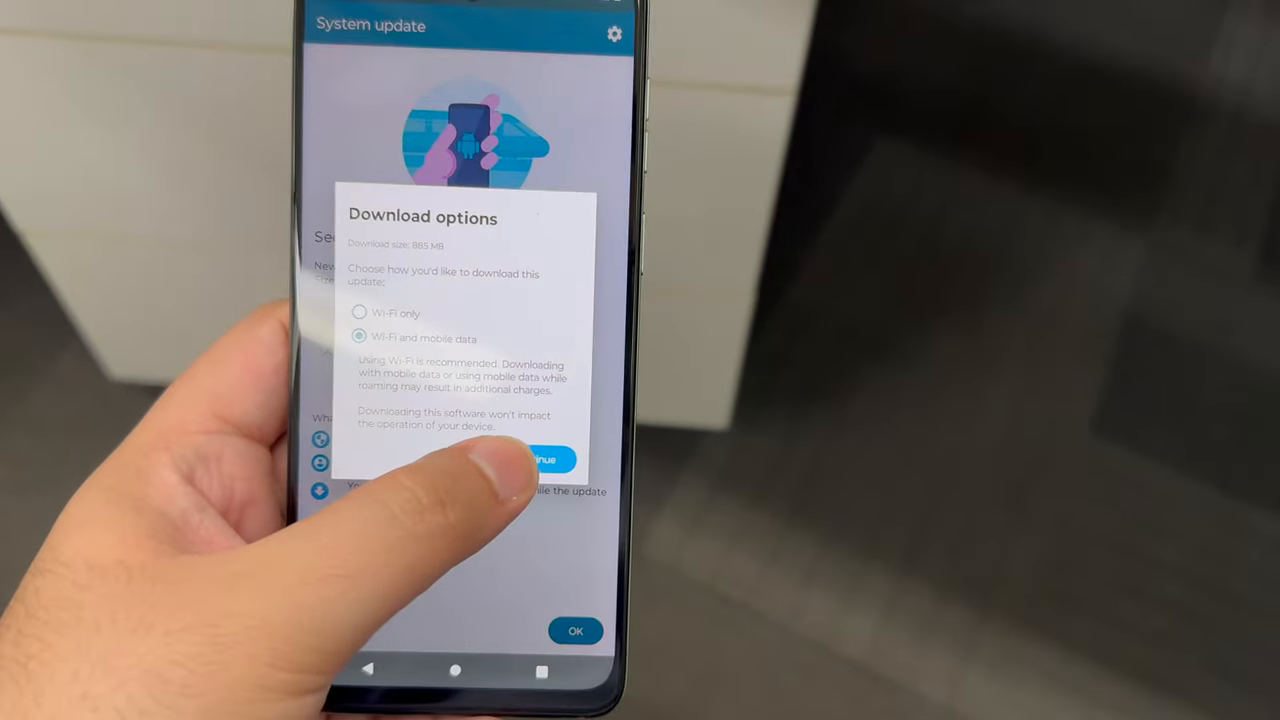
{"action": "left_click", "coordinate": [385, 330]}
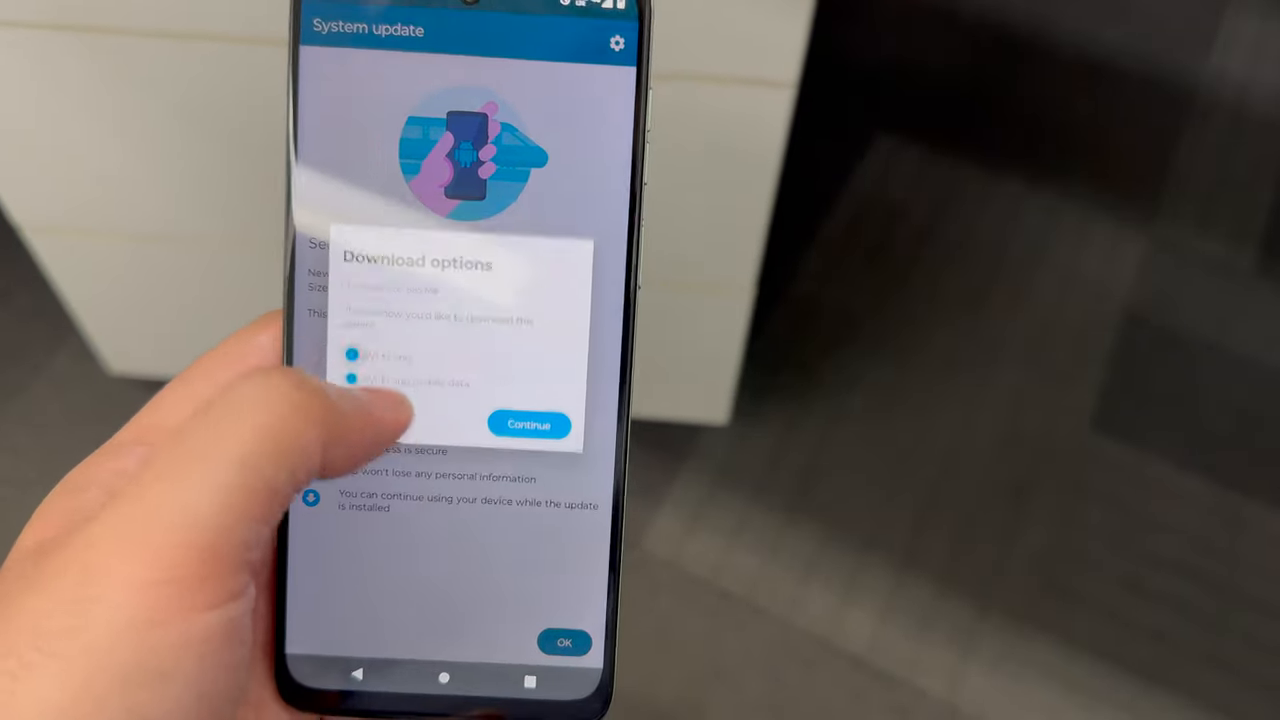
{"action": "left_click", "coordinate": [532, 480]}
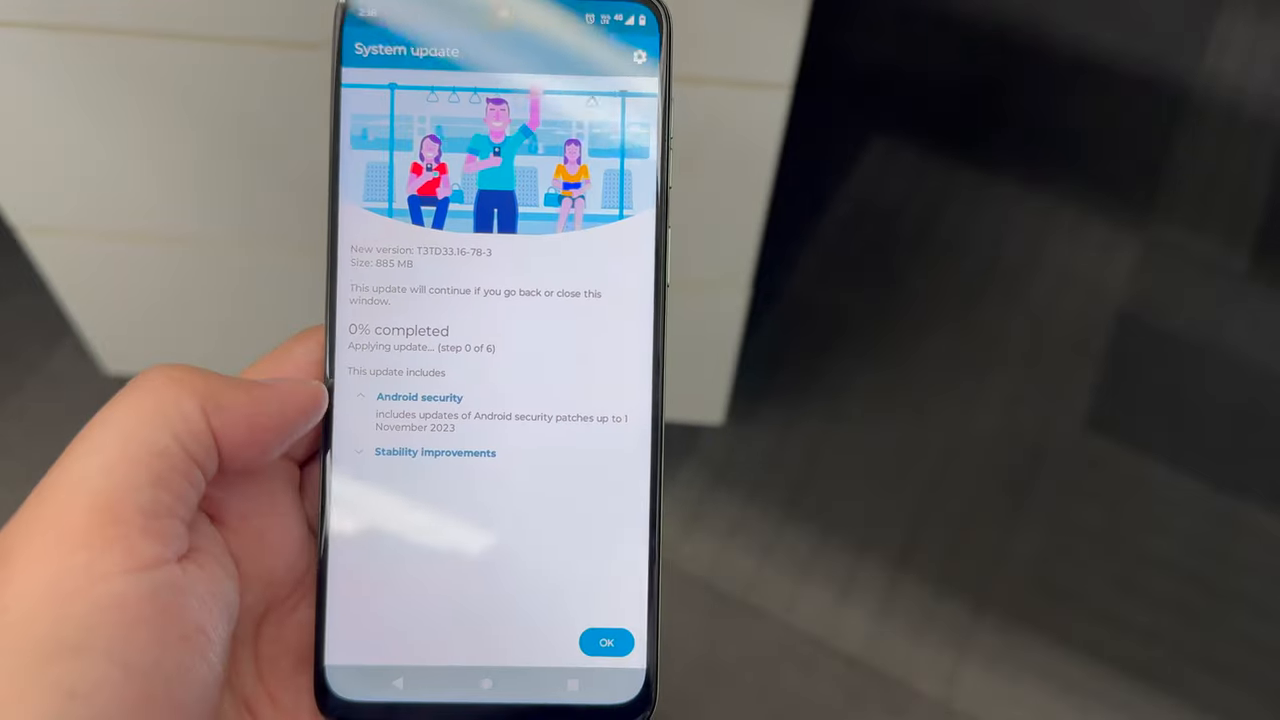